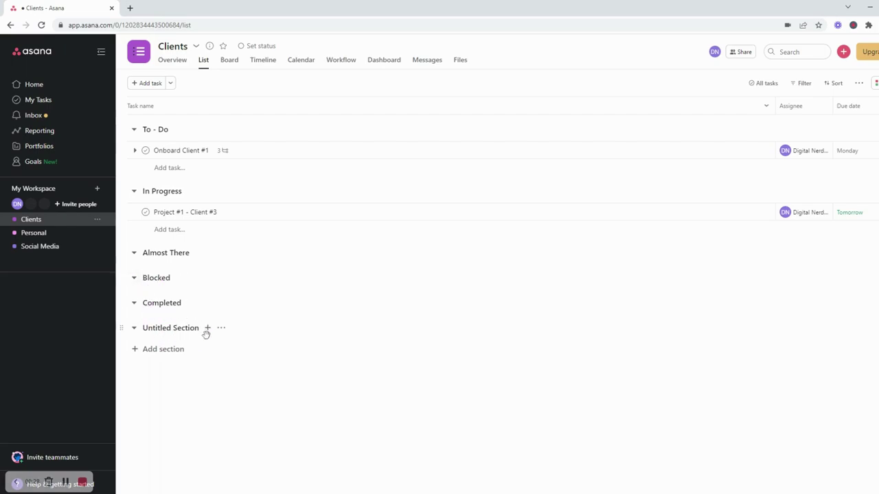
Rename the untitled section as "Template" and move it above the To - Do section
click(165, 332)
drag(203, 331, 44, 333)
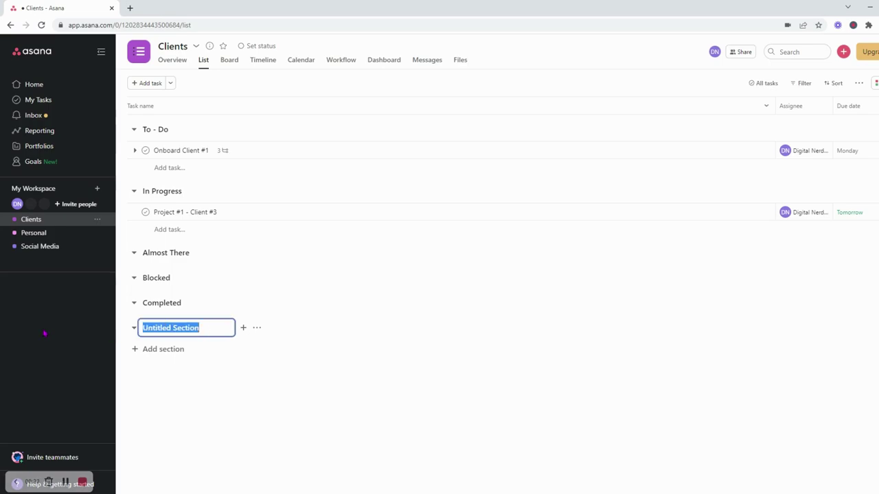
text(Template)
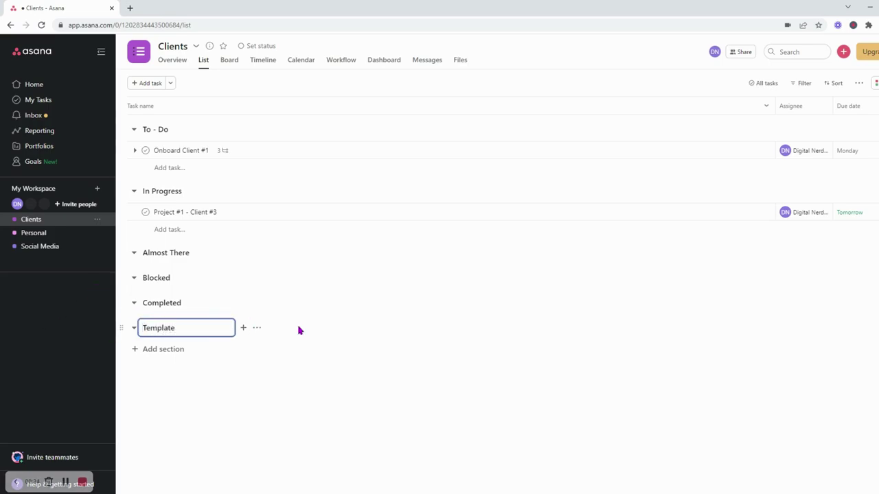
key(Return)
drag(122, 327, 139, 121)
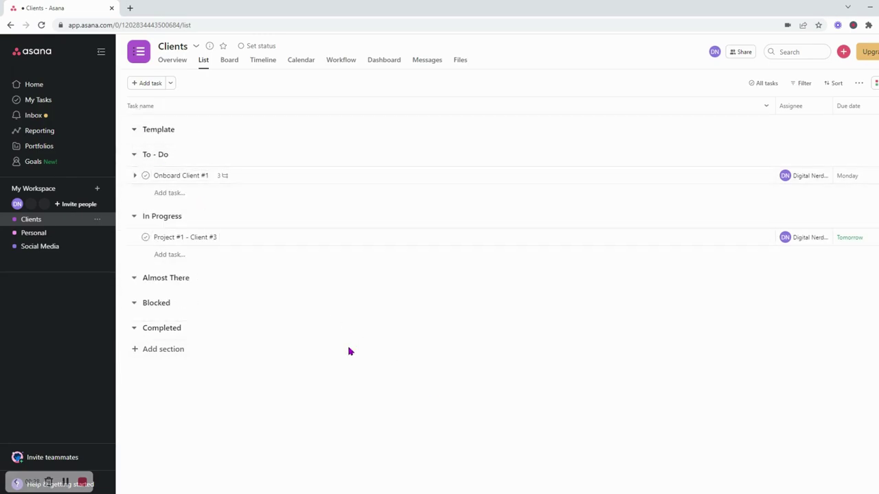
Add a task named "Onboarding Client" to the Template section
click(183, 130)
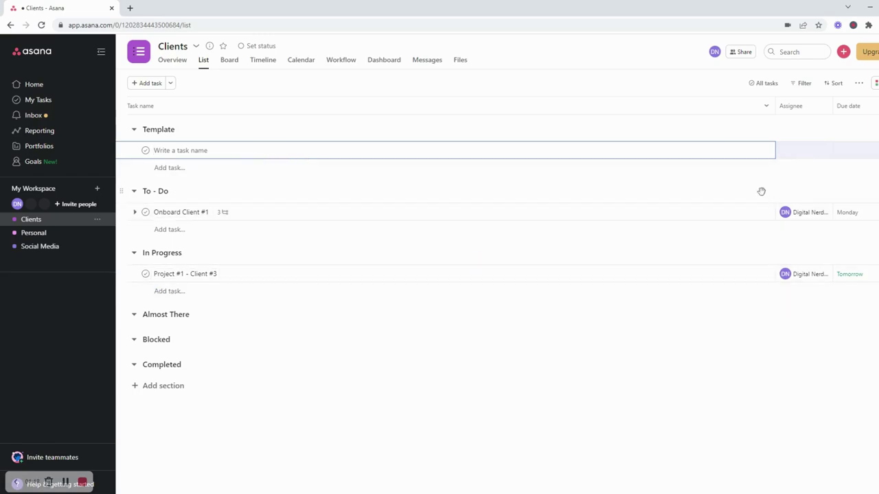
click(876, 106)
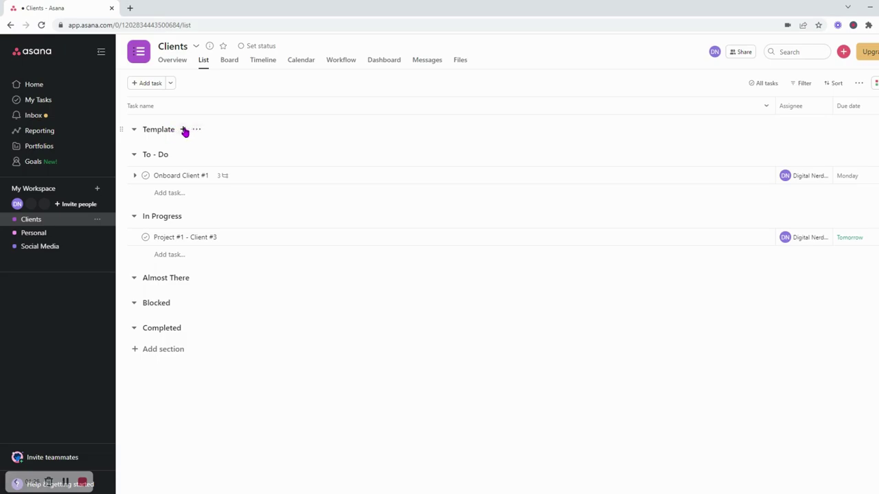
click(183, 130)
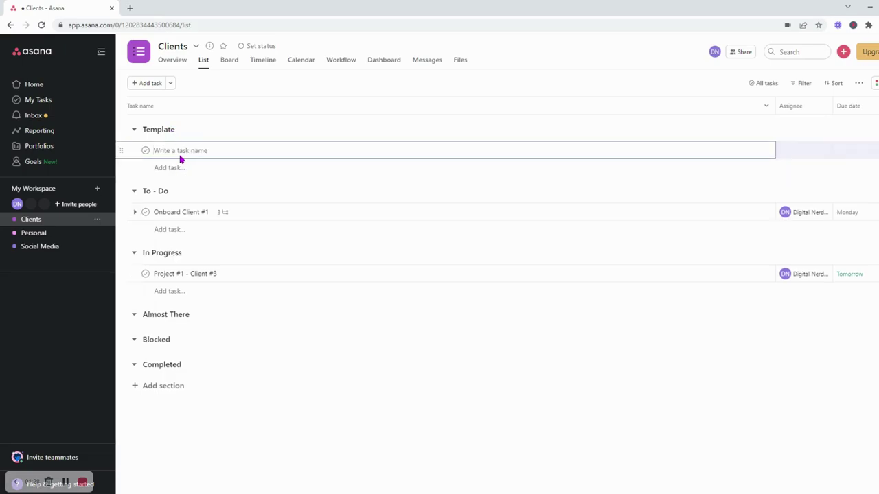
text(Onboarding Client)
key(Return)
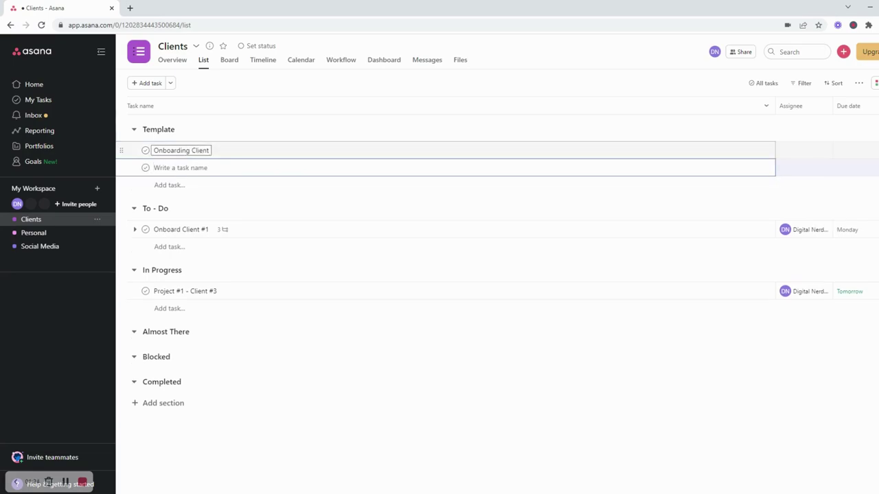
text(Working wit)
key(BackSpace)
key(BackSpace)
key(BackSpace)
key(BackSpace)
key(BackSpace)
key(BackSpace)
key(BackSpace)
key(BackSpace)
key(BackSpace)
key(BackSpace)
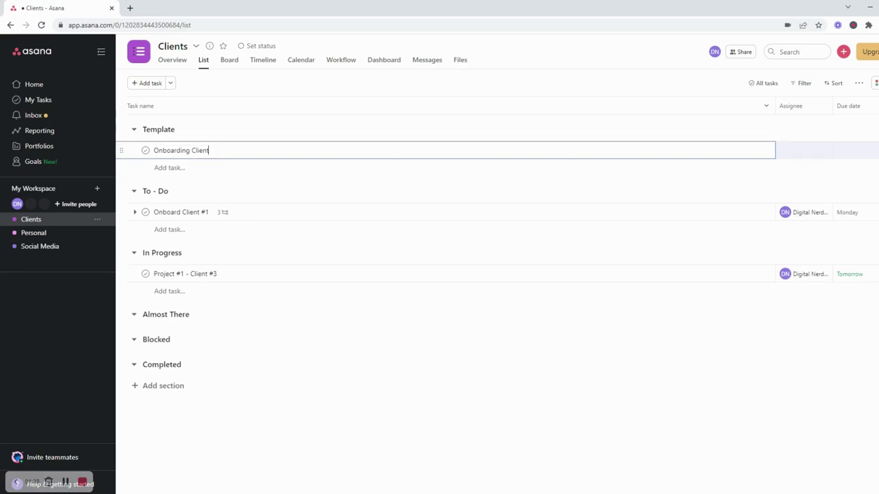
Add the tasks "Graphic Design", "Social Media" and "Payment" below Onboarding Client in the Template section
key(Return)
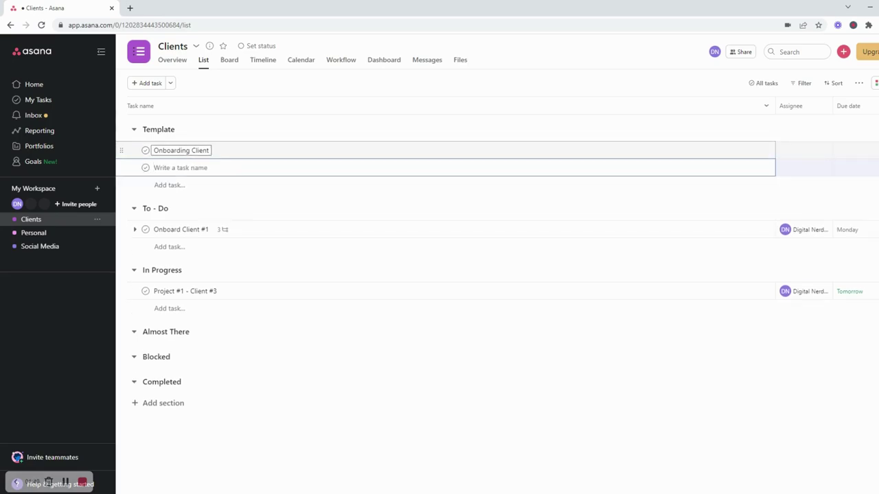
text(Graphic Design)
key(Return)
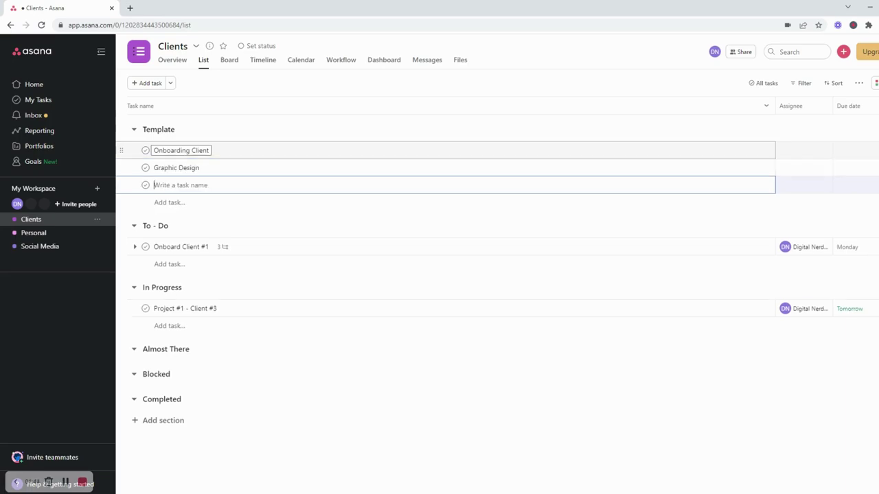
text(Social Media)
key(Return)
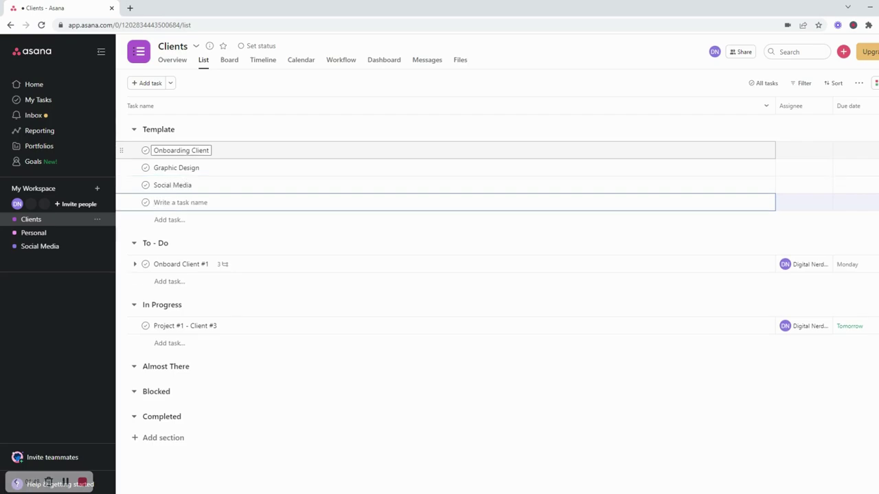
text(Payment)
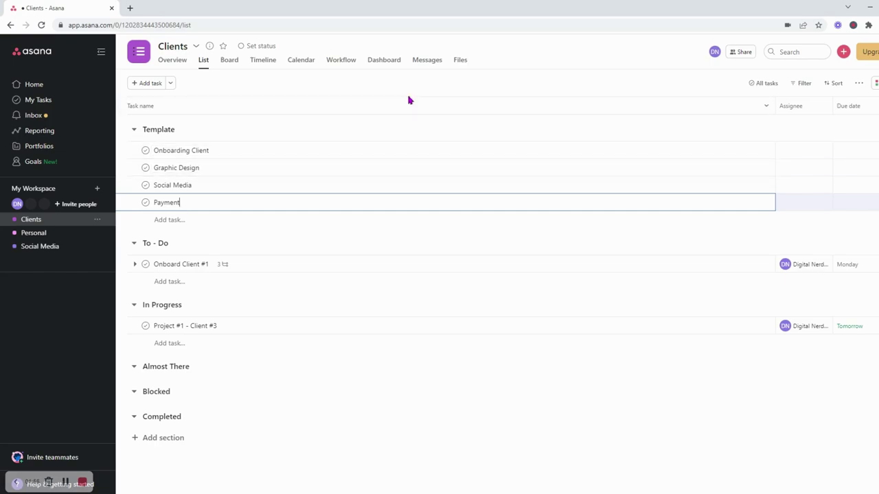
Add the subtasks "Set up a Meeting with Client" and "Send a Follow with Client" to the Onboarding Client task
click(271, 148)
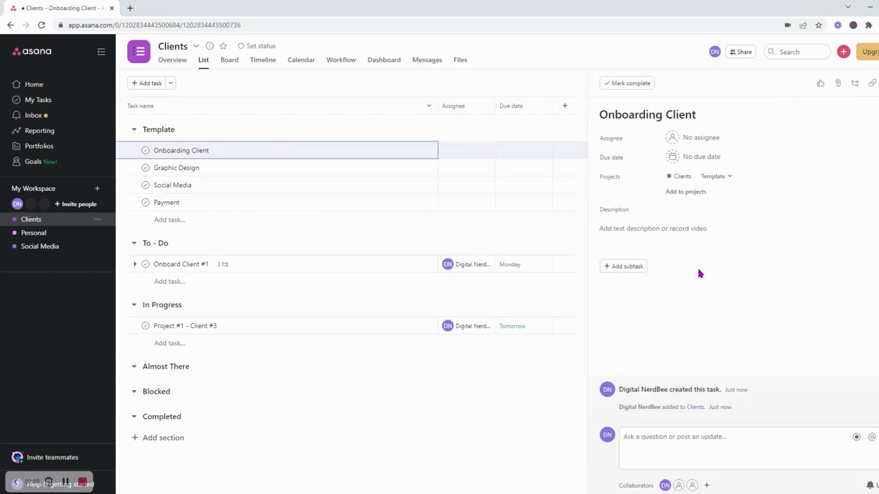
click(640, 267)
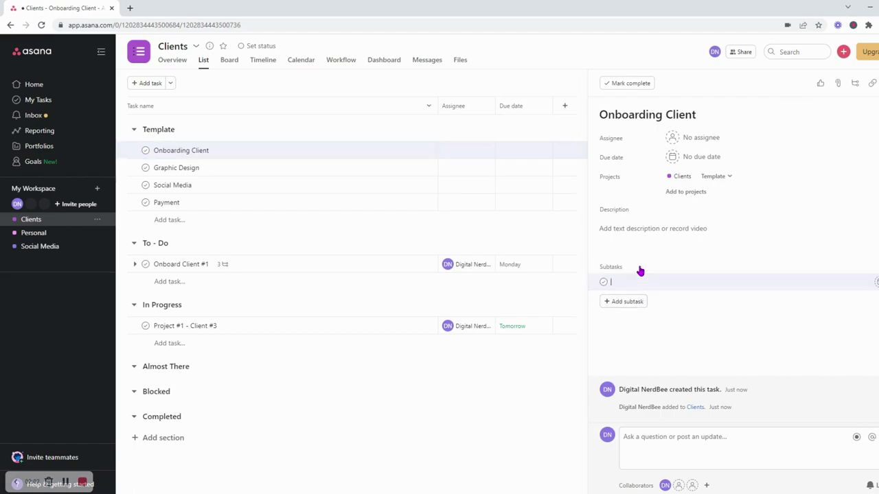
text(Set up a Meeting with Client)
key(Return)
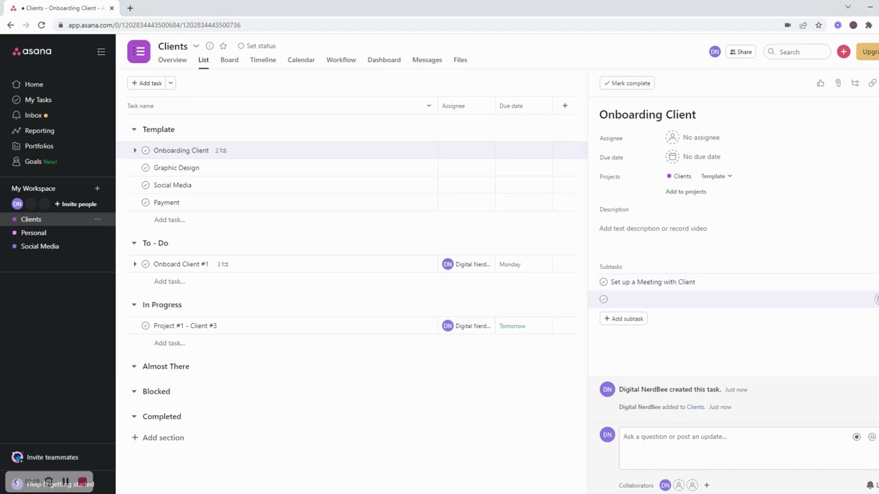
text(Send a Follow with Client)
key(Return)
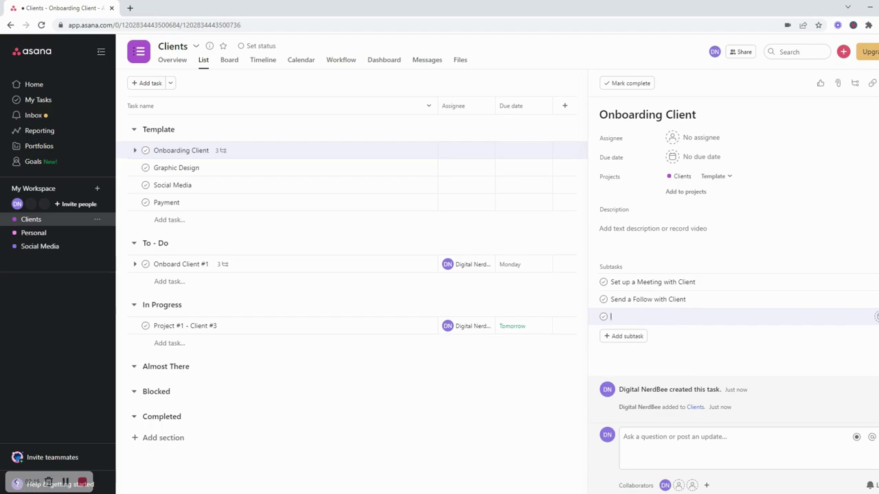
Add the subtasks "Send contract" and "Set up Schedule for Client" to Onboarding Client, and close its details
text(Send contract)
key(Return)
text(Set up )
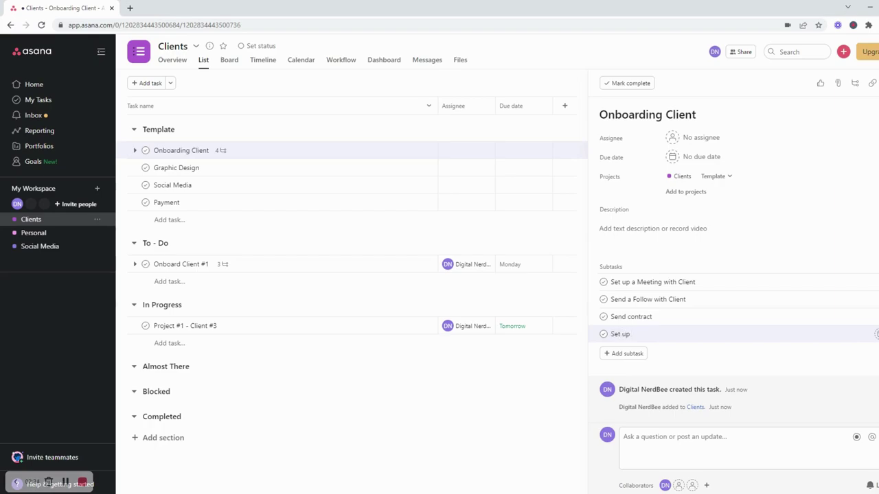
text(Schedule for Client)
click(414, 445)
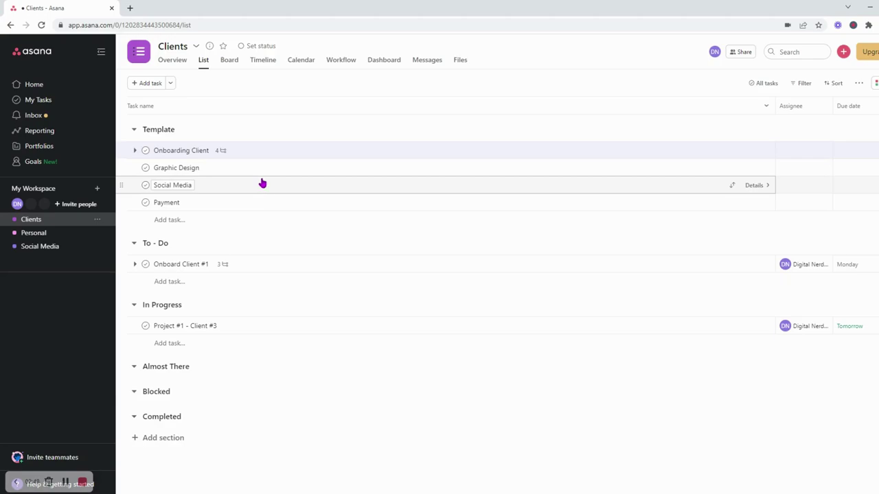
Collapse the Template section and expand it again
click(133, 130)
click(133, 130)
click(133, 131)
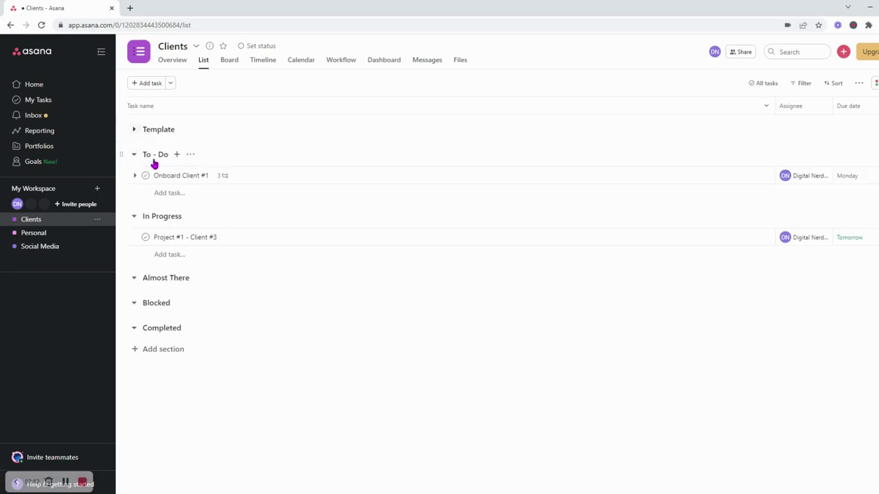
click(133, 130)
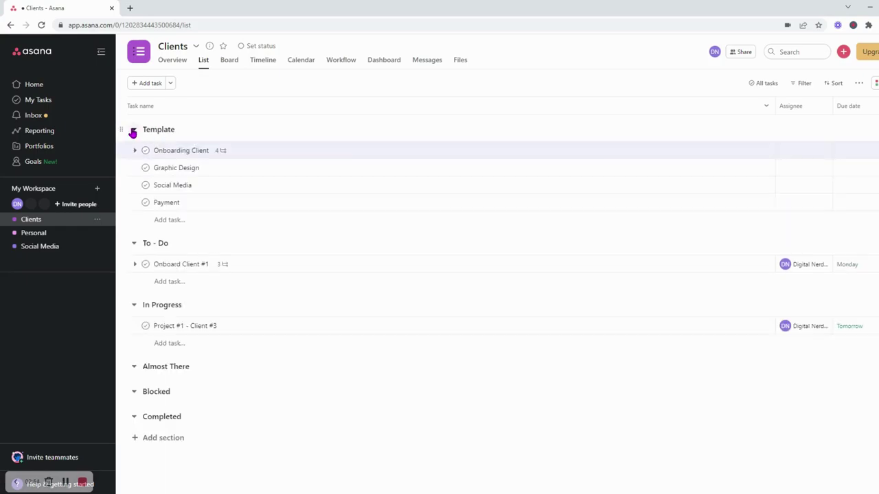
Duplicate the Onboarding Client task, naming the copy "Onboarding" plus the client's first name, and move it to the start of To - Do
right_click(283, 155)
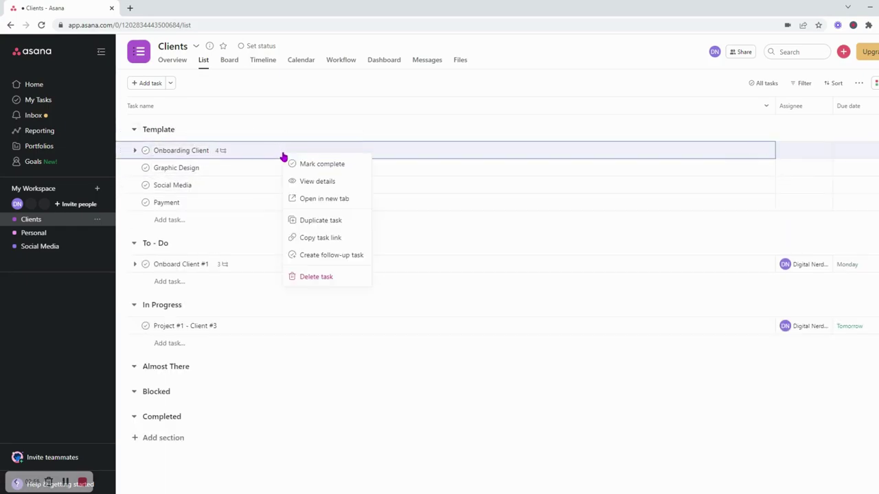
click(324, 221)
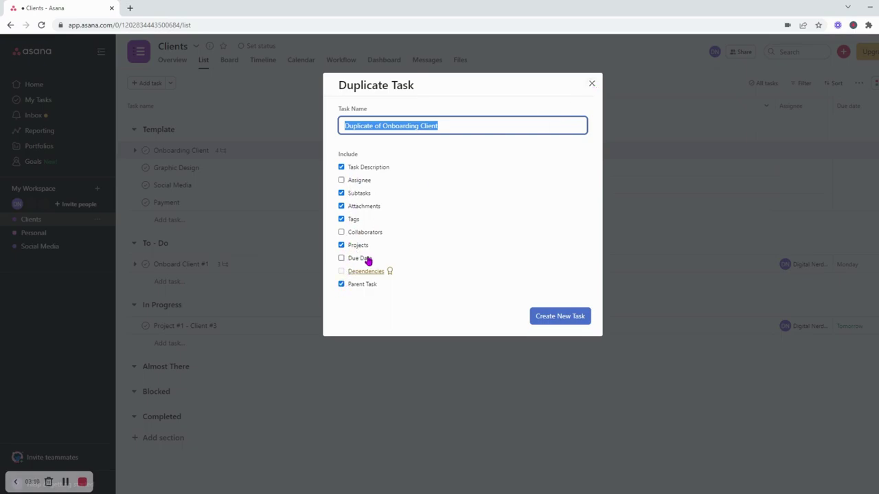
click(469, 128)
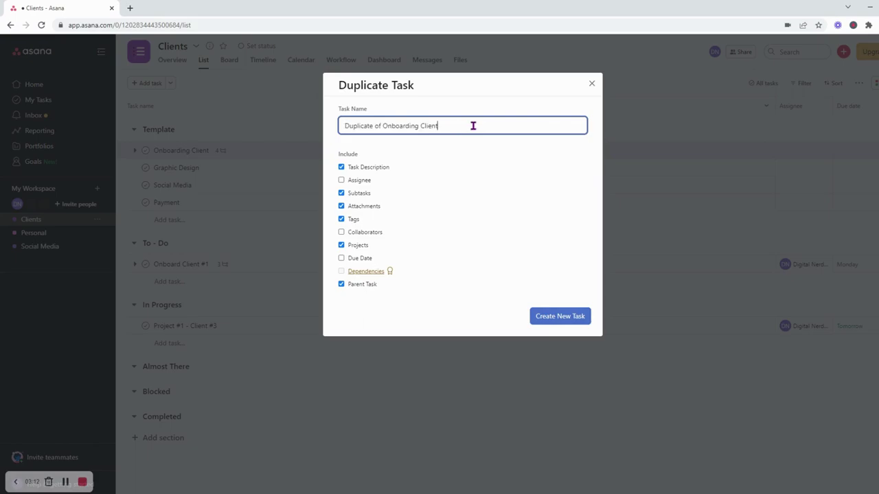
triple_click(471, 126)
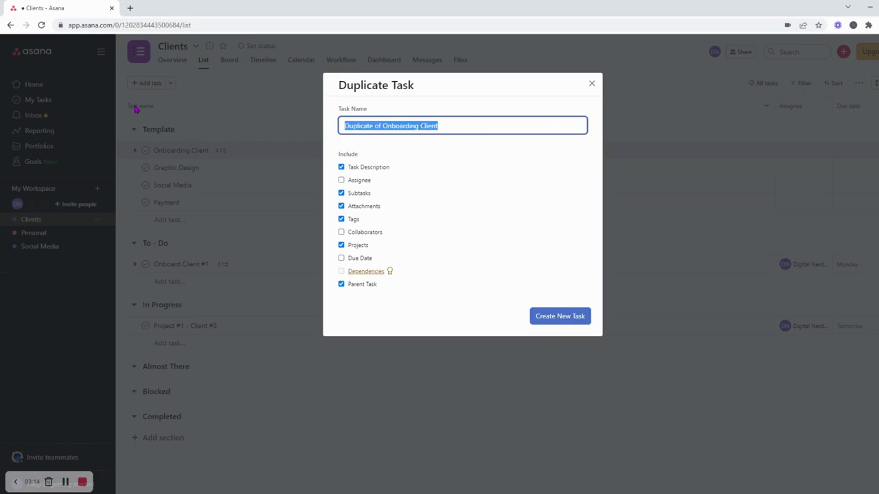
click(402, 122)
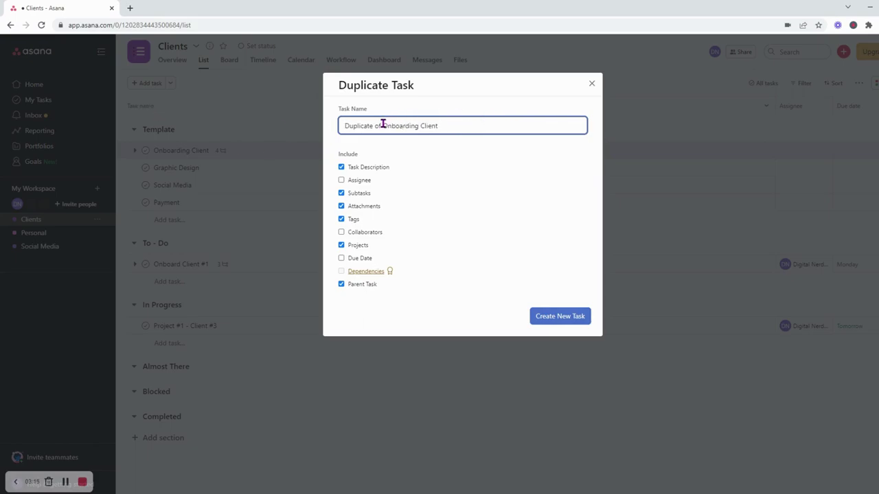
drag(383, 124, 215, 129)
key(BackSpace)
drag(408, 128, 383, 126)
text(Celin)
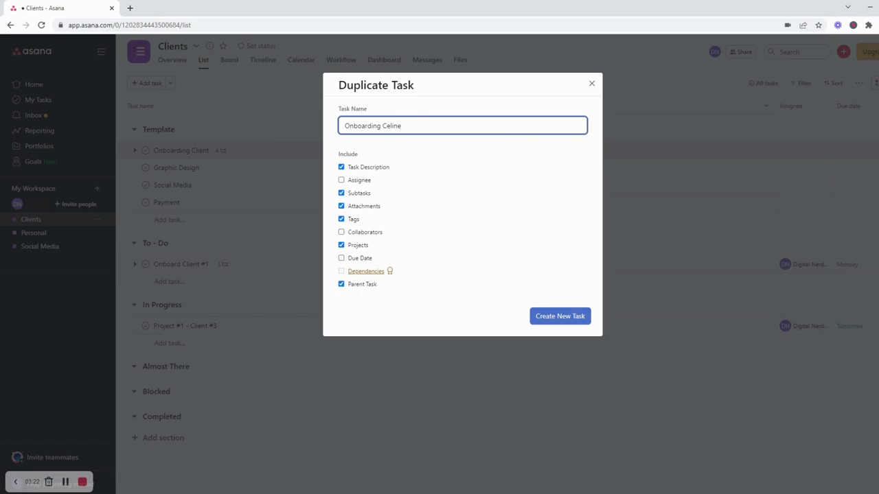
text(e)
click(569, 321)
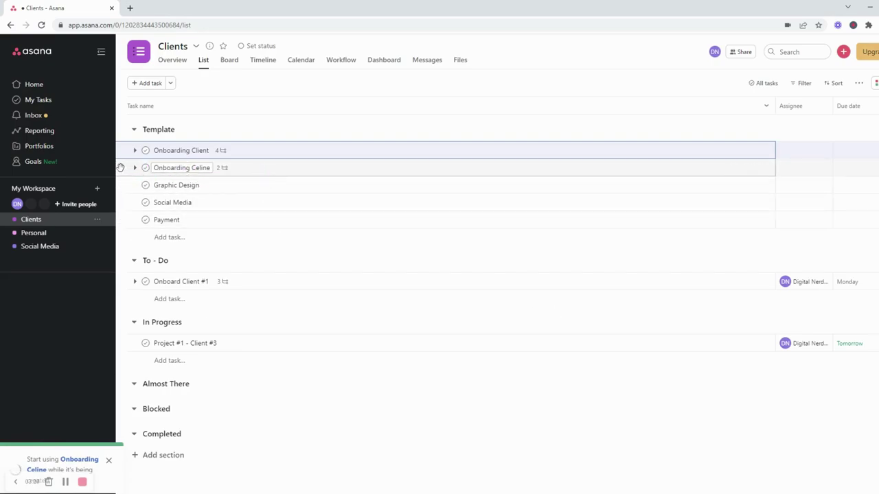
drag(122, 170, 226, 287)
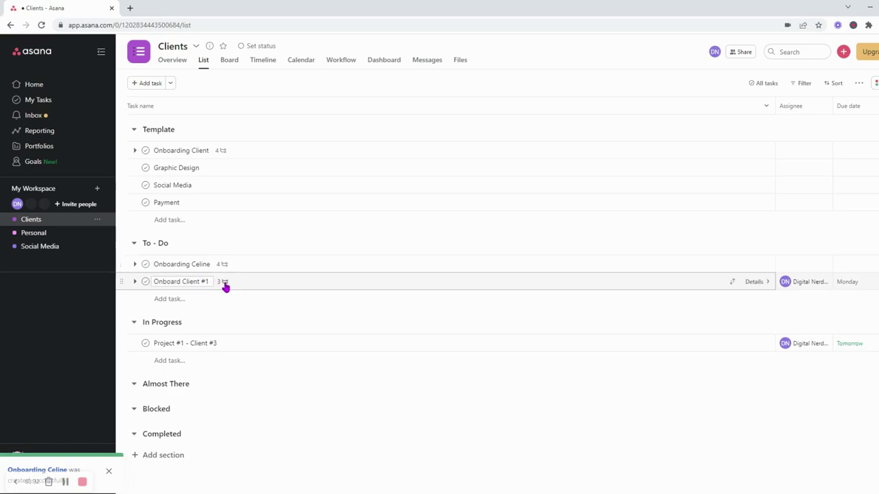
Duplicate Onboarding Client again, appending a hyphen and the client's full name, and place the copy second in To - Do
right_click(256, 151)
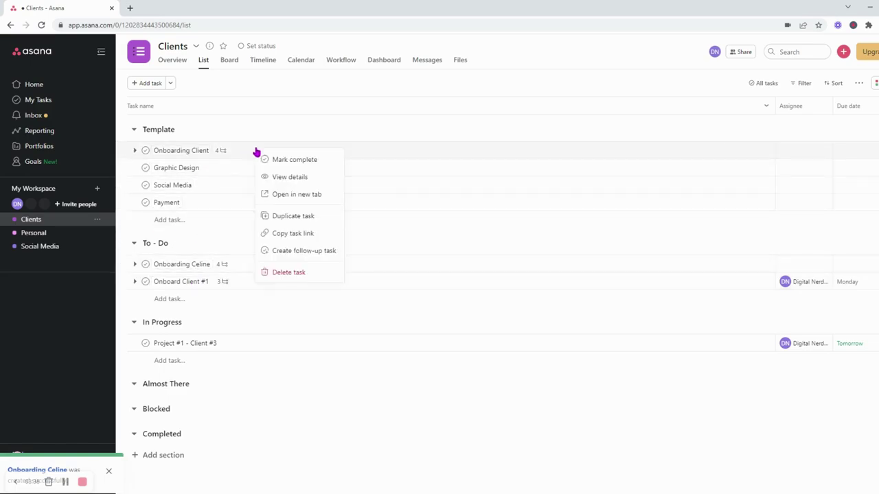
click(287, 217)
drag(382, 125, 304, 128)
key(BackSpace)
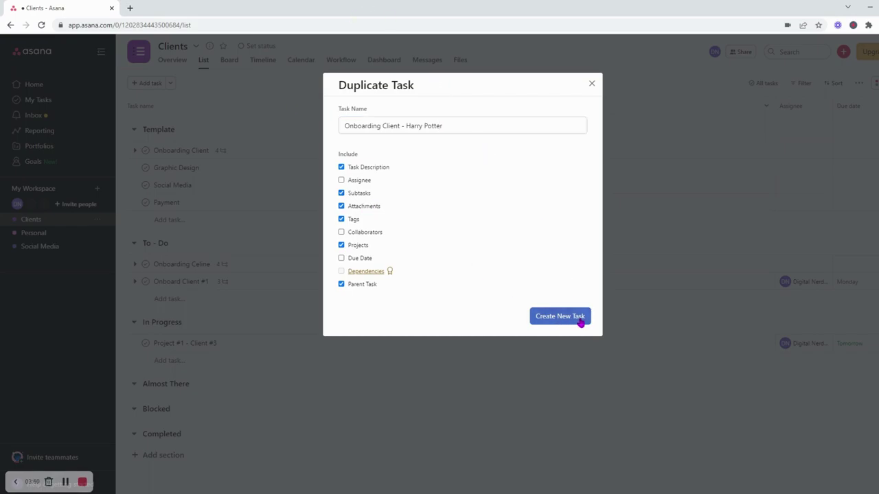
click(580, 317)
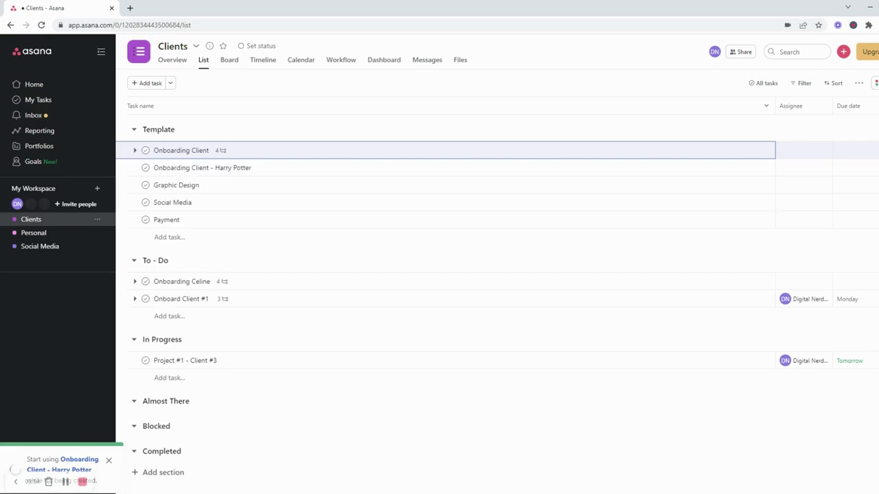
drag(121, 168, 137, 287)
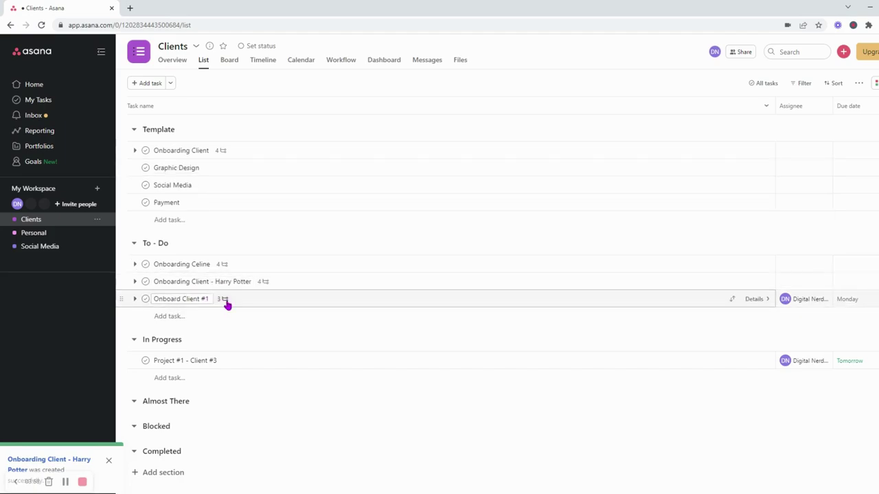
Append a cat emoji to the name of the first onboarding task in To - Do
click(285, 271)
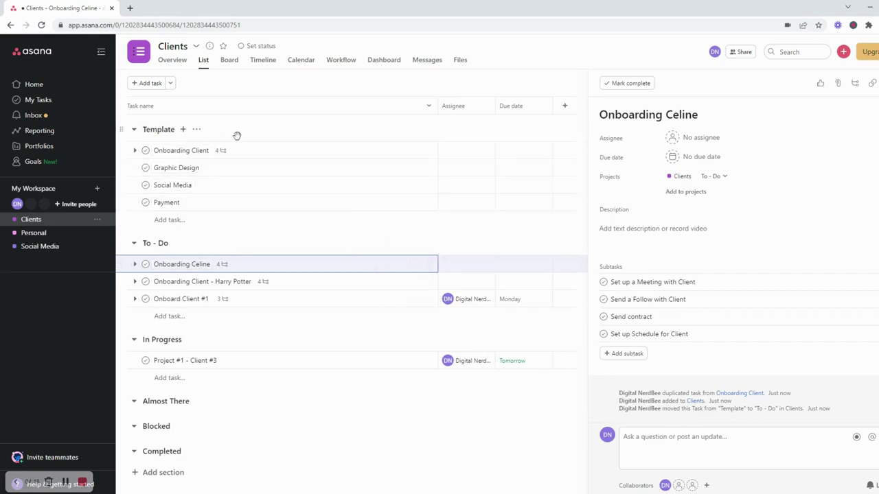
click(244, 173)
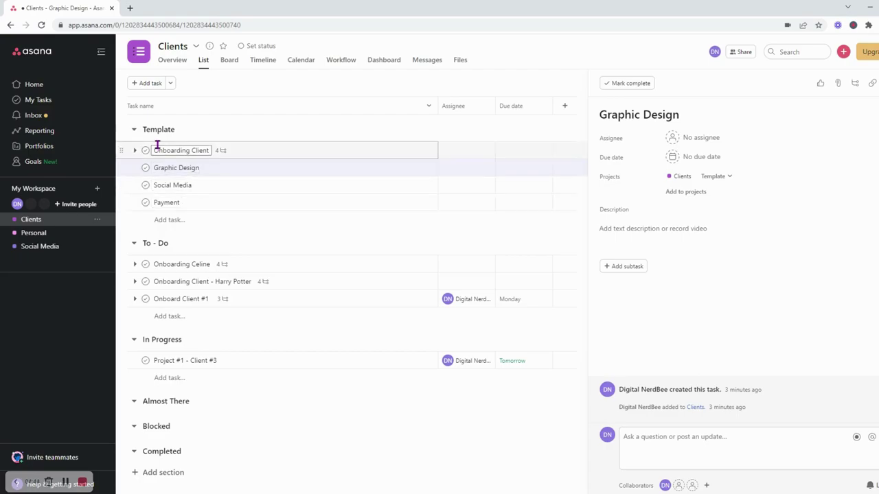
click(157, 265)
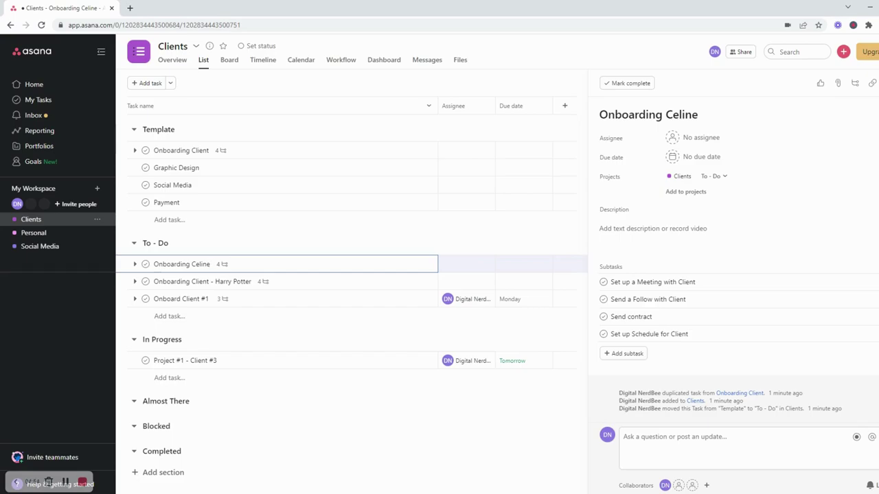
text(🐱)
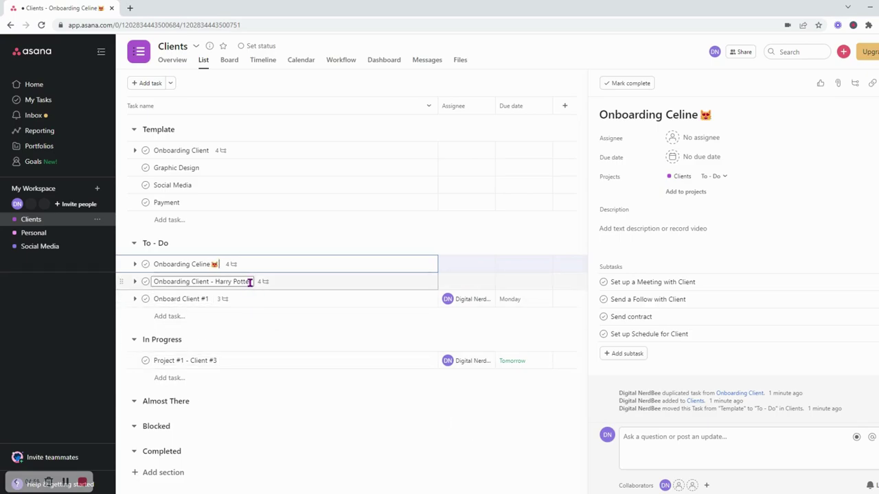
Append a magic wand emoji to the name of the second onboarding task in To - Do
click(252, 282)
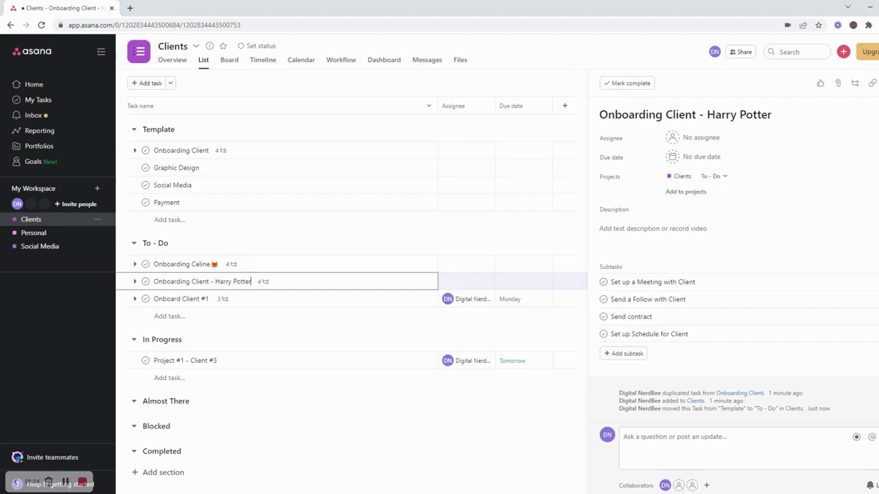
text(🪄)
drag(787, 111, 778, 112)
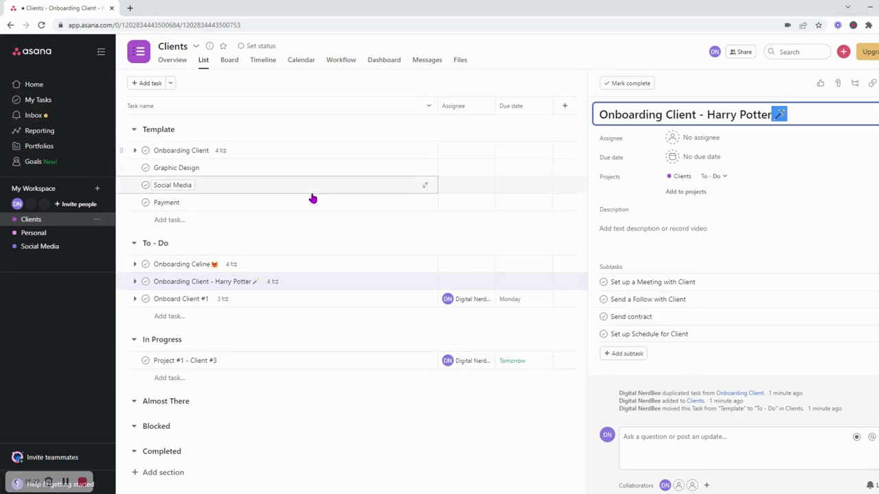
click(456, 456)
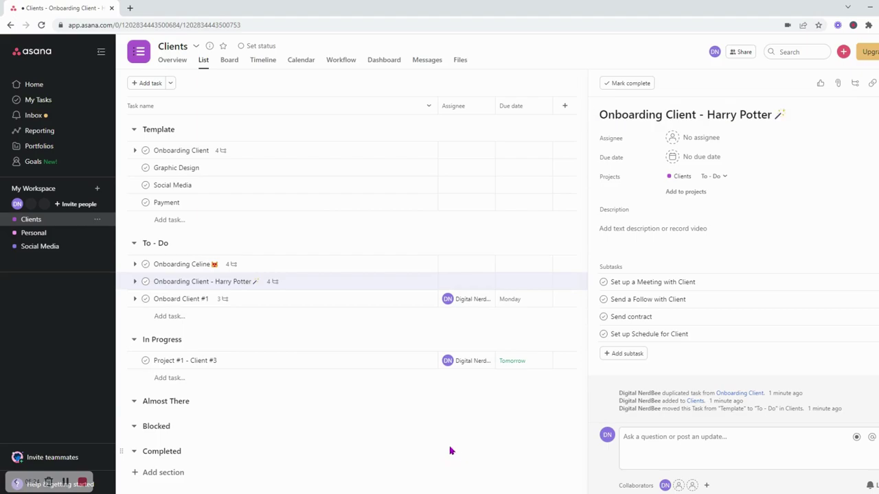